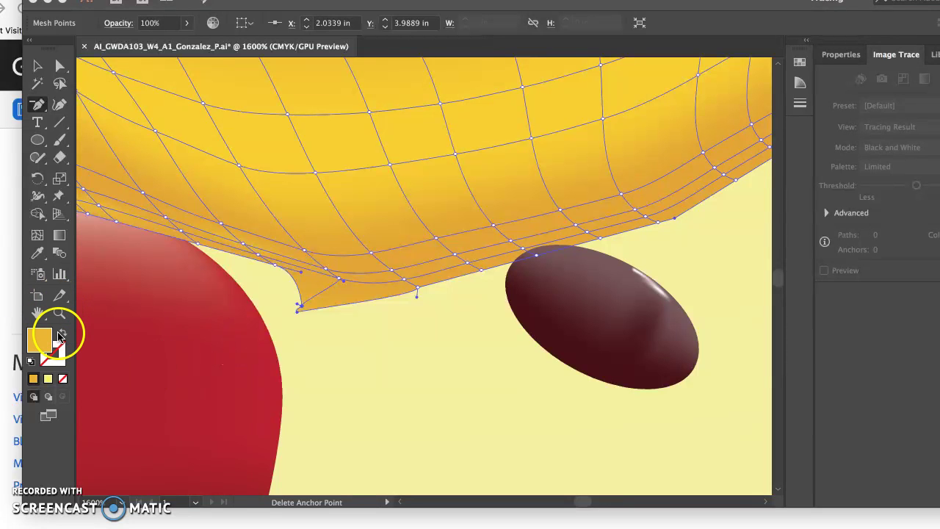
- Move the protruding mesh point on the banana's lower edge to about X 2.05 in, Y 3.95 in and adjust the neighbouring point's handle
left_click(58, 68)
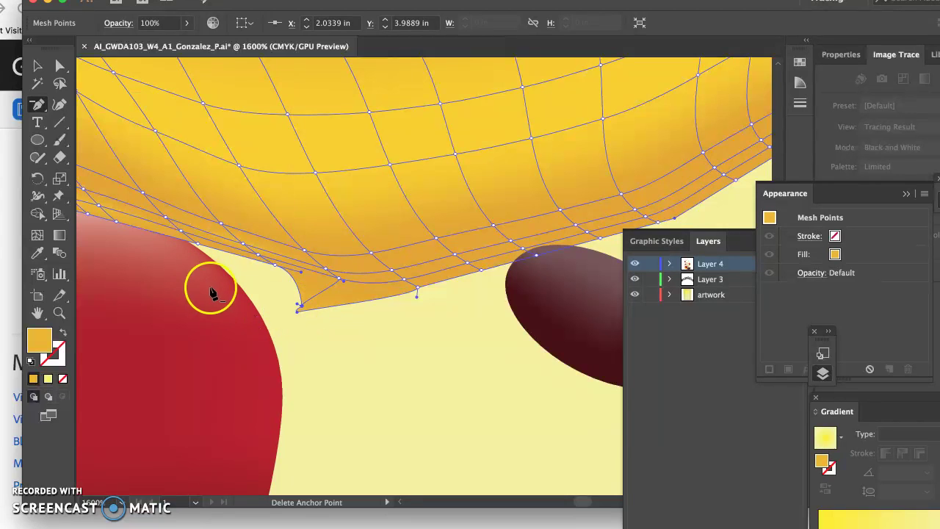
left_click(60, 64)
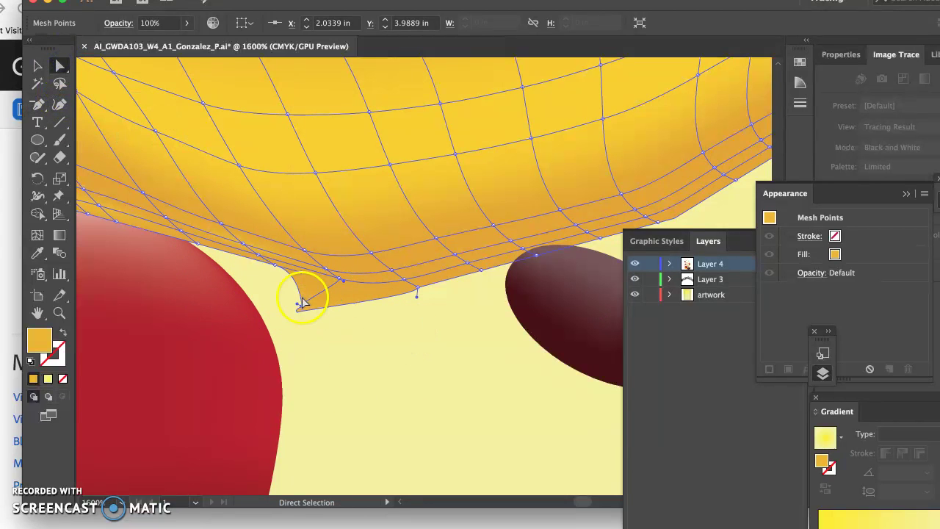
left_click_drag(298, 304, 321, 270)
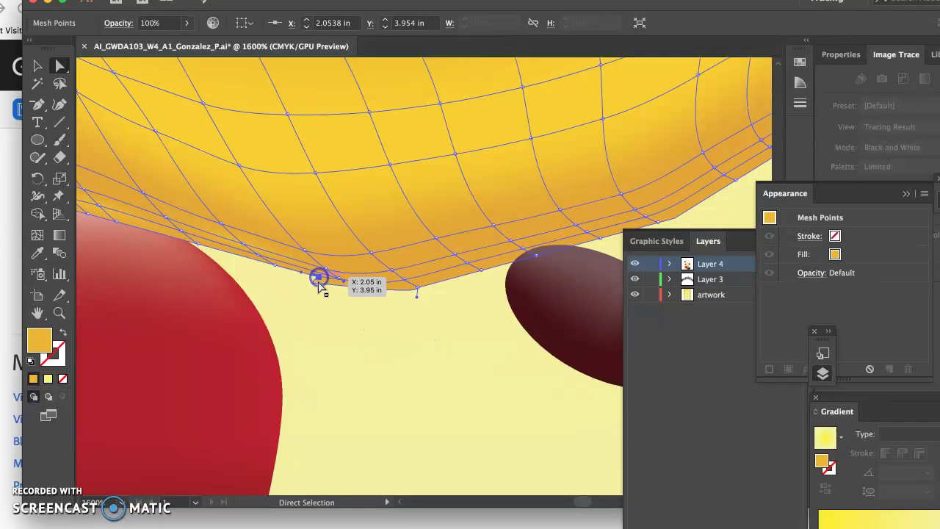
left_click_drag(416, 301, 374, 299)
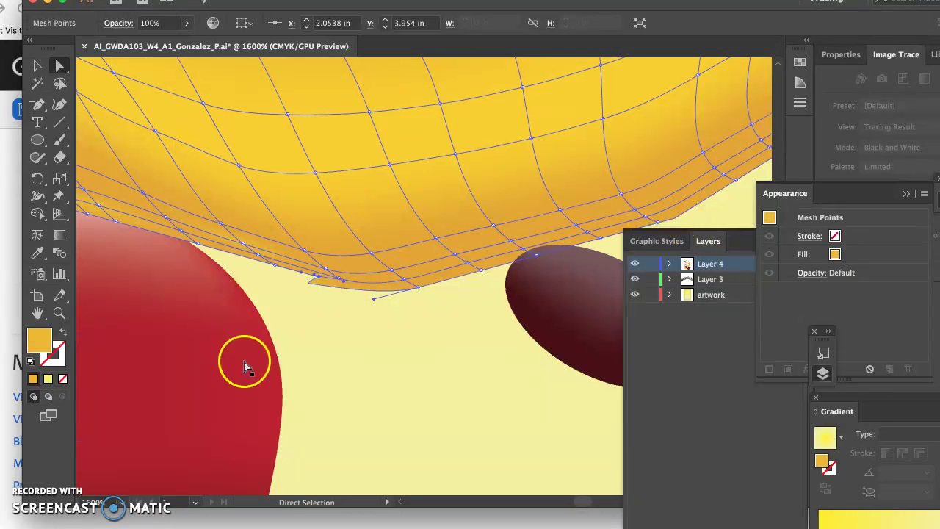
- Select the outer mesh point at the lower corner of the same banana's right end
double_click(61, 314)
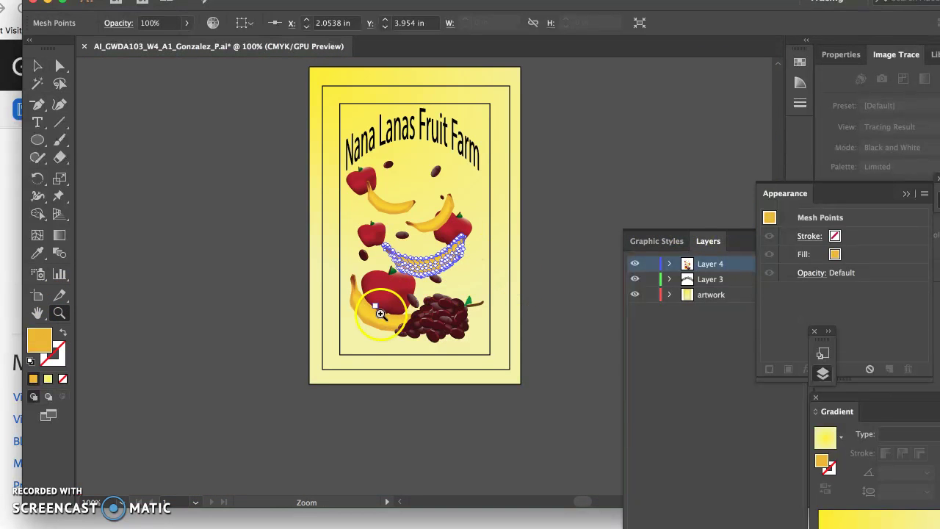
left_click(381, 320)
left_click(399, 265)
left_click(399, 266)
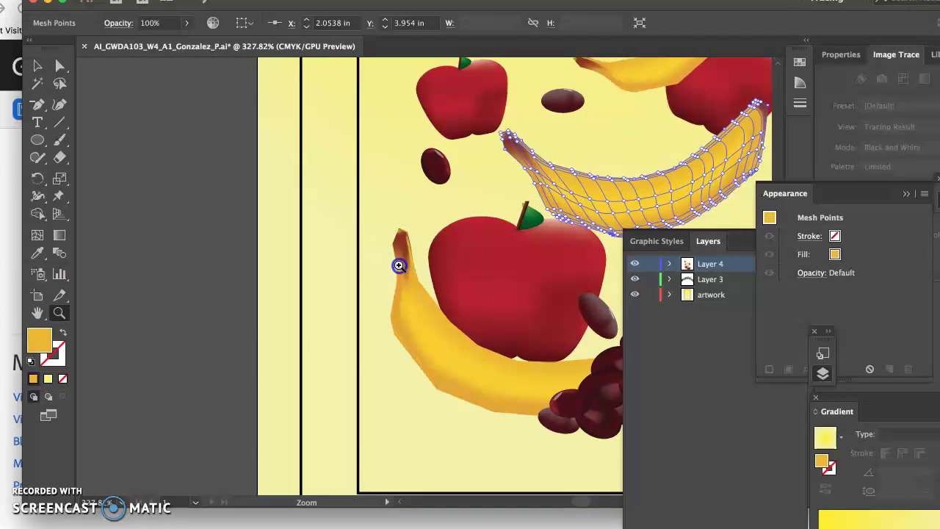
scroll(435, 364, "right", 4)
scroll(435, 364, "down", 2)
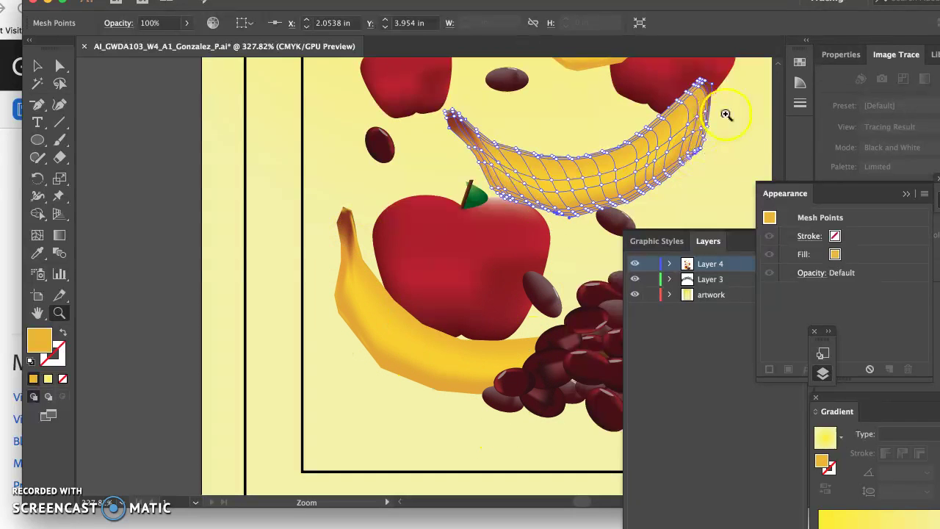
left_click_drag(724, 115, 767, 98)
left_click(719, 147)
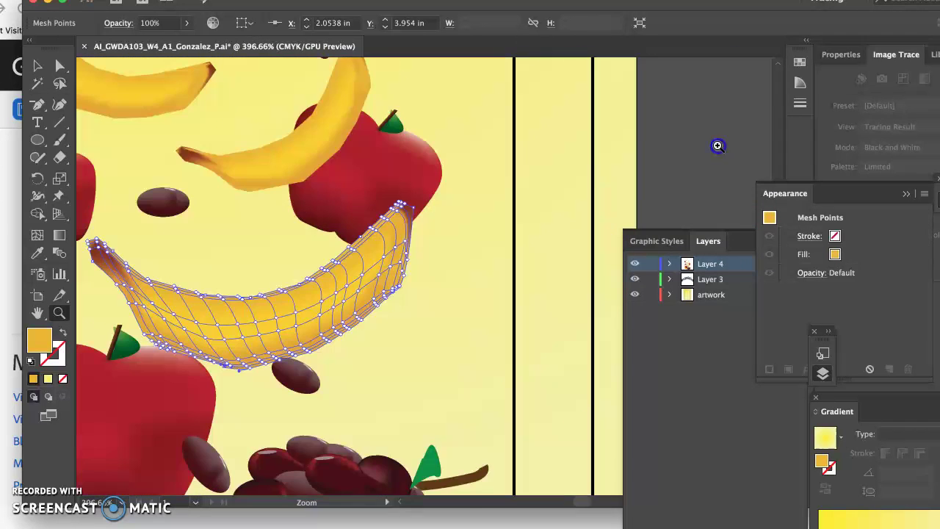
left_click(402, 291)
left_click(436, 269)
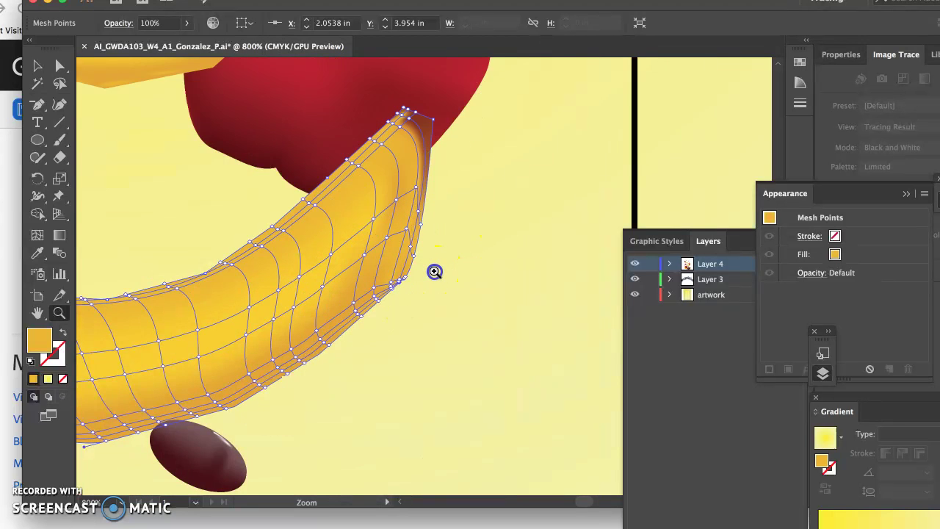
left_click(434, 271)
left_click(434, 271)
left_click(434, 271)
scroll(435, 271, "right", 2)
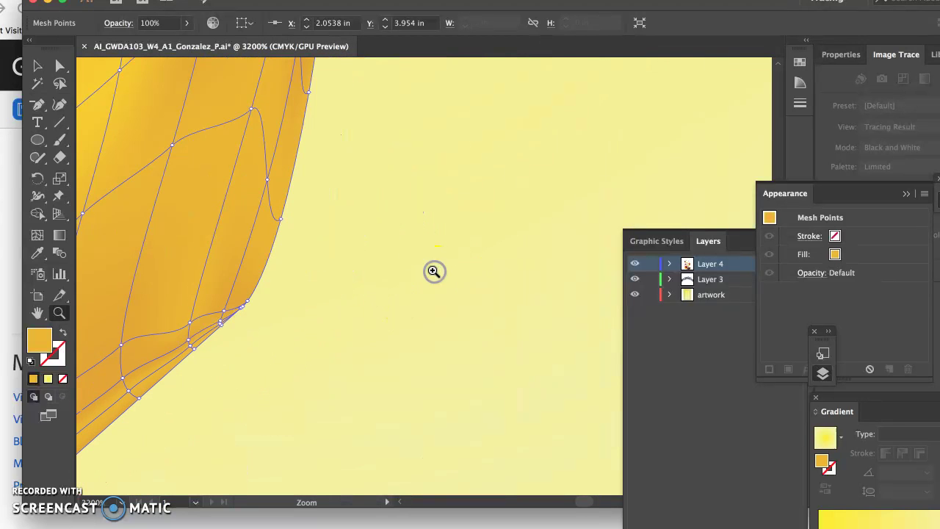
left_click(230, 252)
left_click(58, 67)
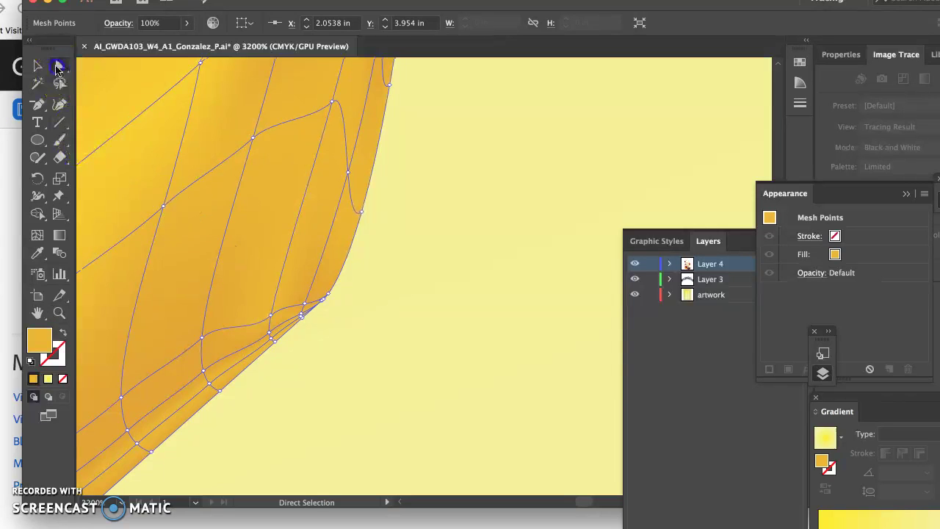
left_click(338, 274)
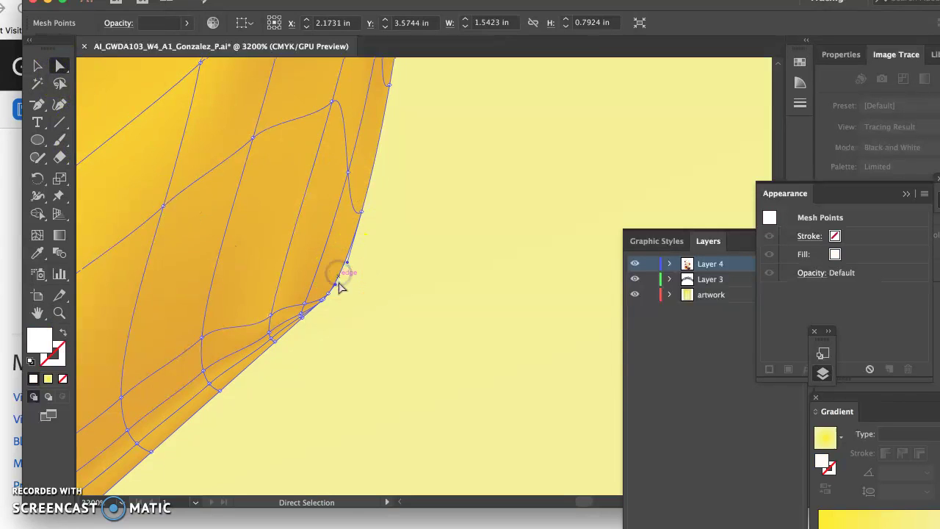
left_click(331, 296)
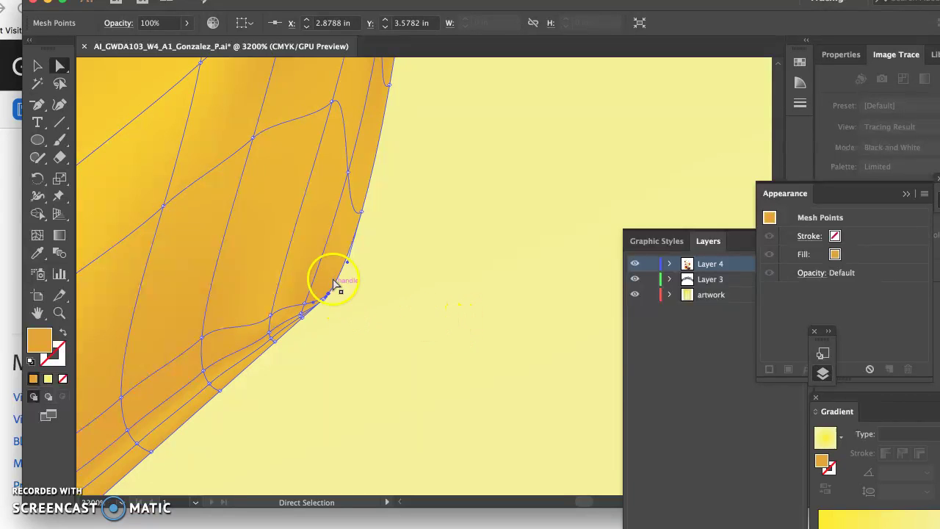
- Try to delete the selected corner mesh point with the Delete Anchor Point tool
left_click(59, 312)
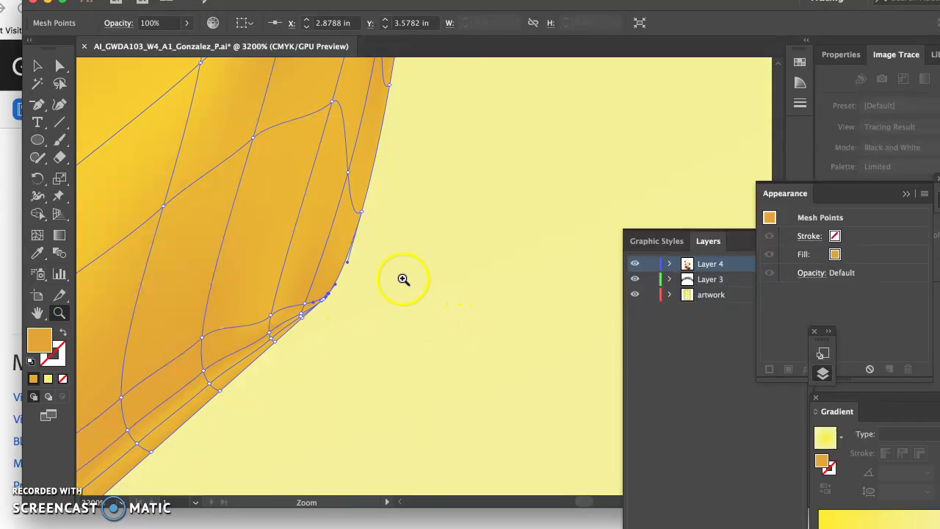
left_click(348, 305)
left_click_drag(458, 208, 629, 83)
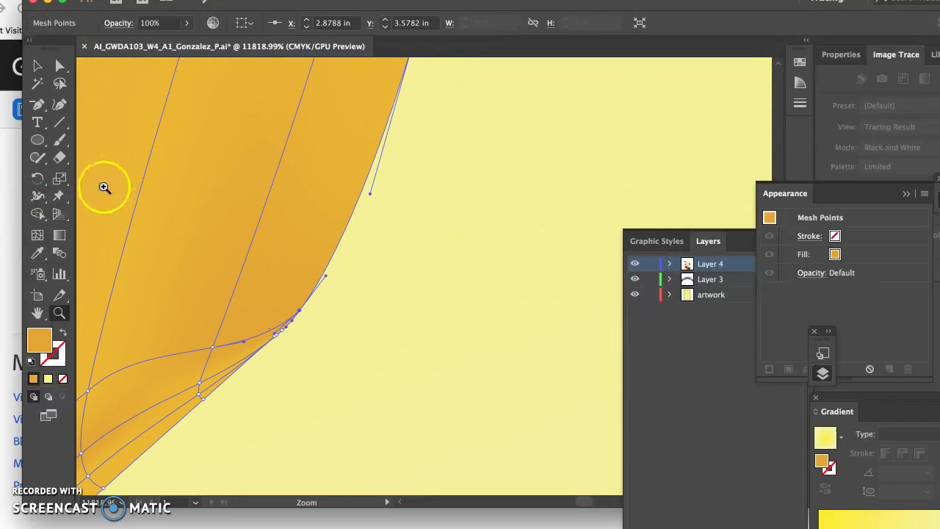
left_click(38, 104)
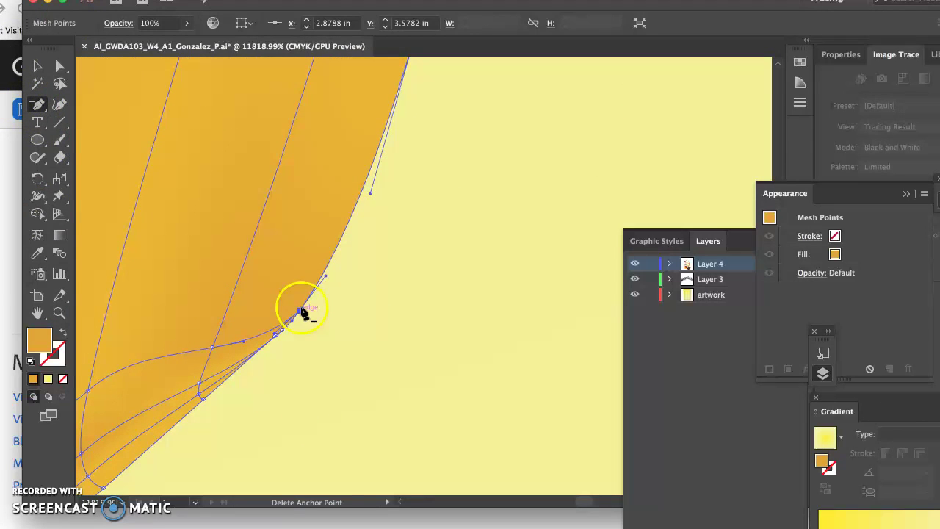
left_click(299, 312)
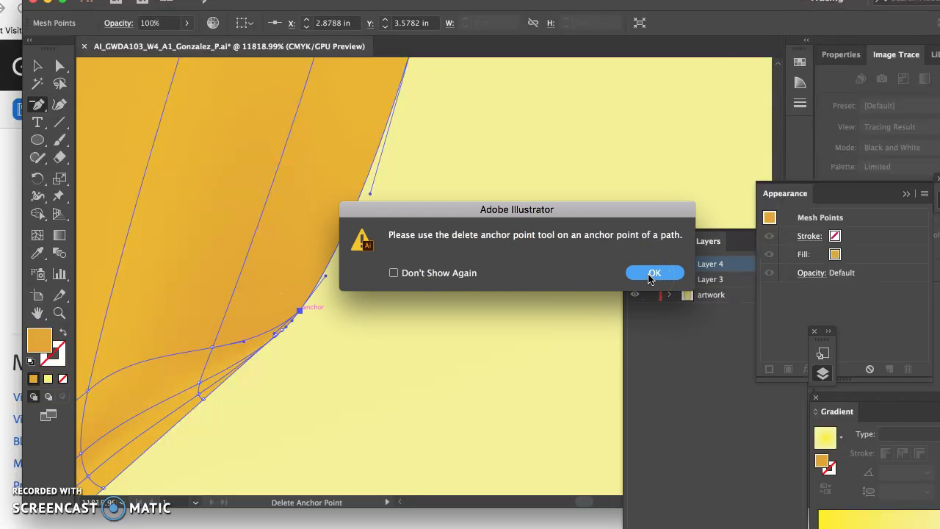
left_click(651, 275)
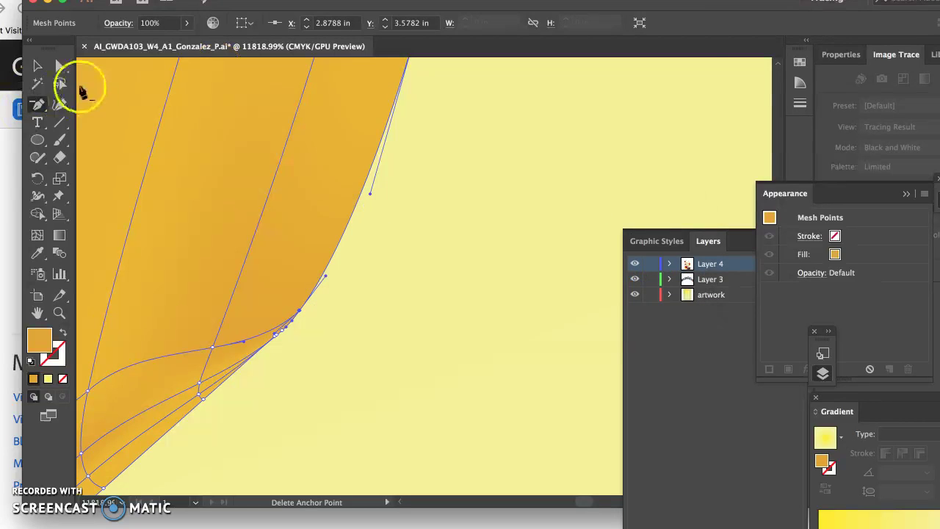
- Move the corner mesh point up along the banana's outer edge to about X 2.88 in, Y 3.57 in
left_click(55, 66)
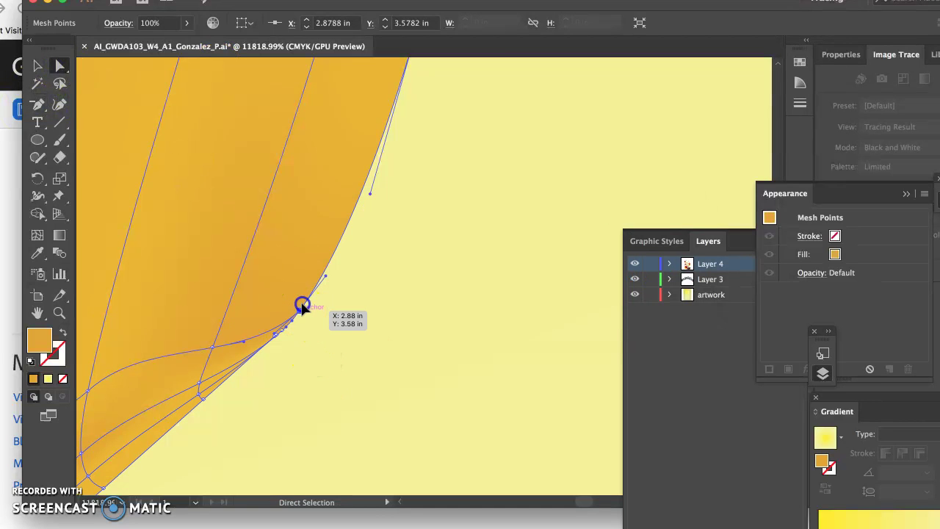
left_click_drag(302, 308, 317, 279)
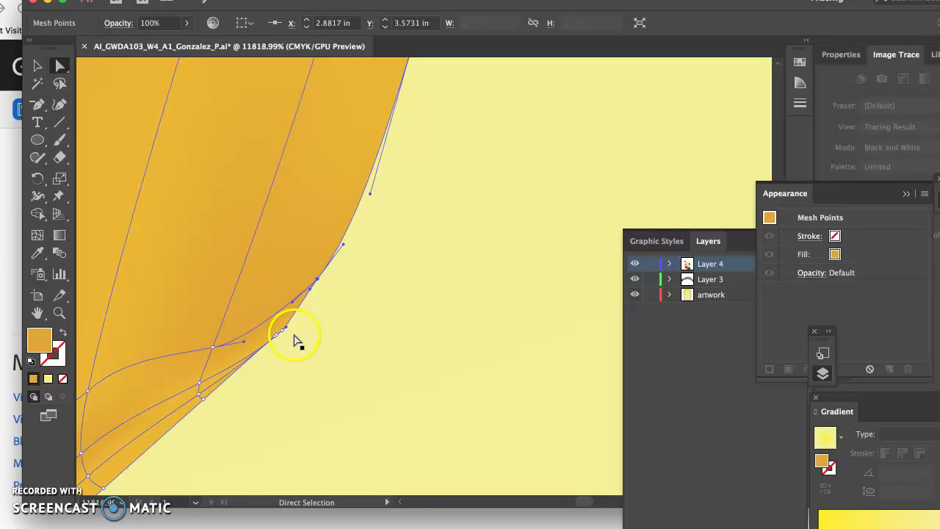
left_click_drag(296, 341, 273, 330)
left_click(315, 348)
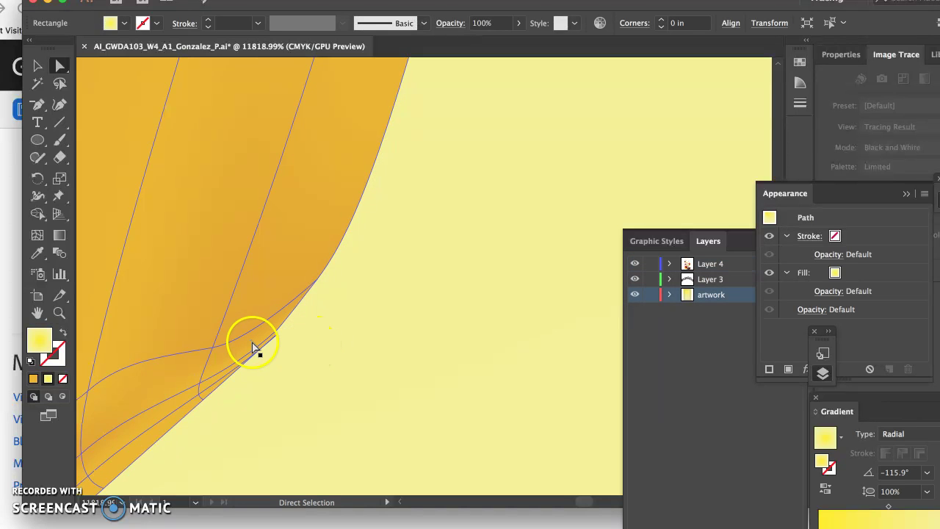
- Smooth the small notch below the corner by moving its two protruding mesh points inward, the second to about X 2.87 in, Y 3.58 in
left_click(254, 348)
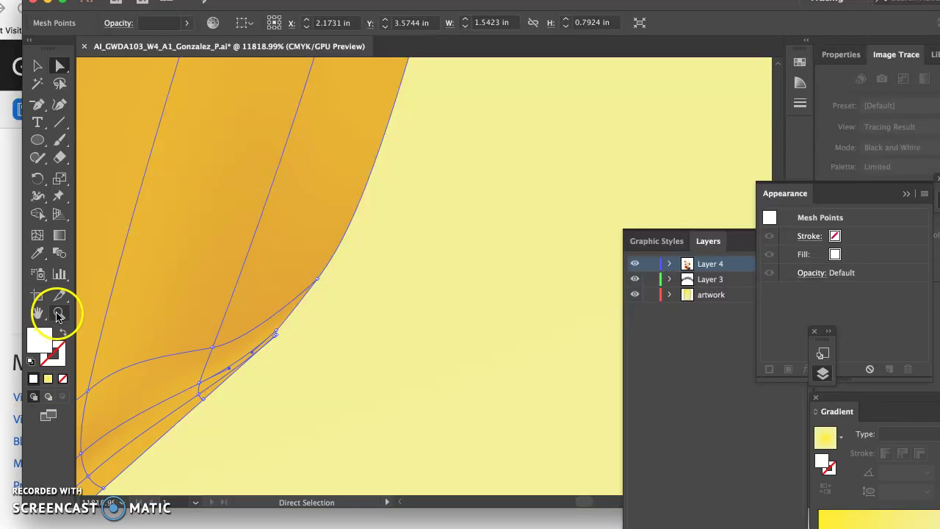
left_click(58, 313)
left_click_drag(255, 317, 439, 441)
left_click(60, 67)
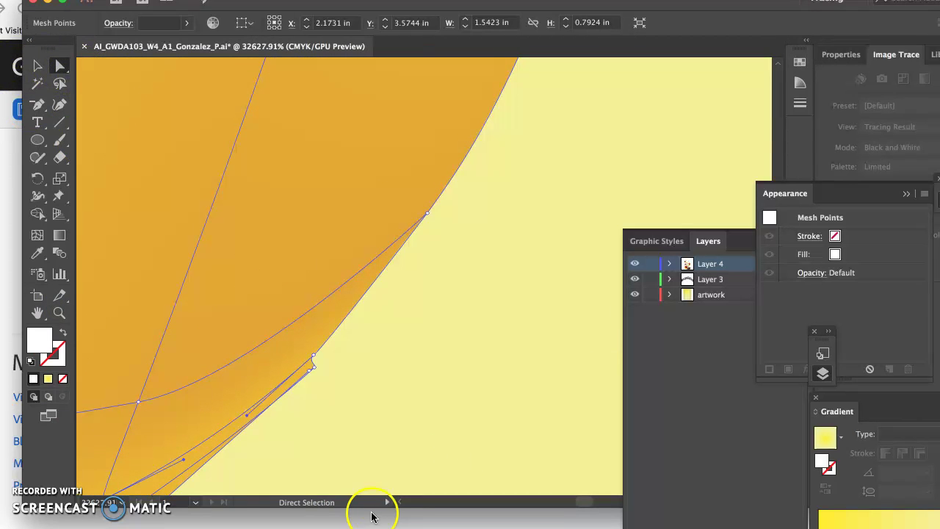
left_click_drag(310, 372, 274, 395)
left_click_drag(311, 370, 293, 378)
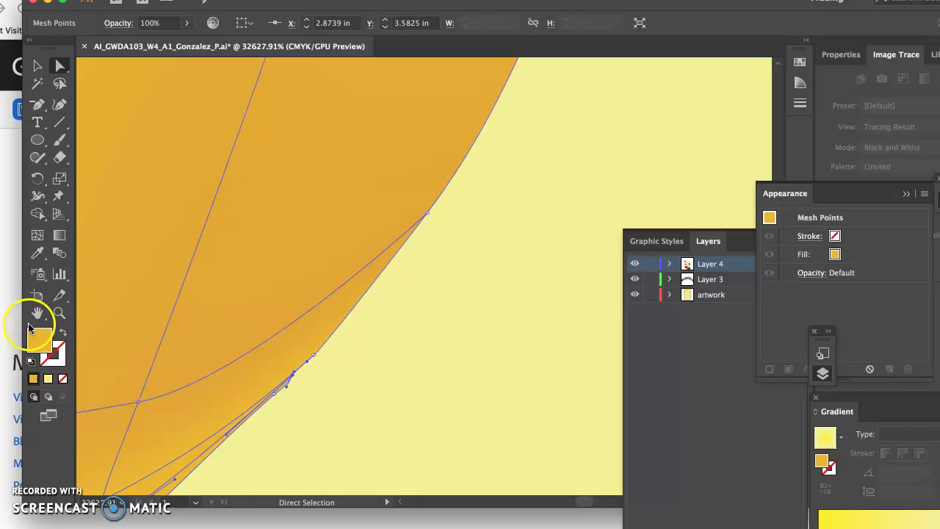
- Show the whole poster at 100% and deselect the banana mesh
double_click(60, 313)
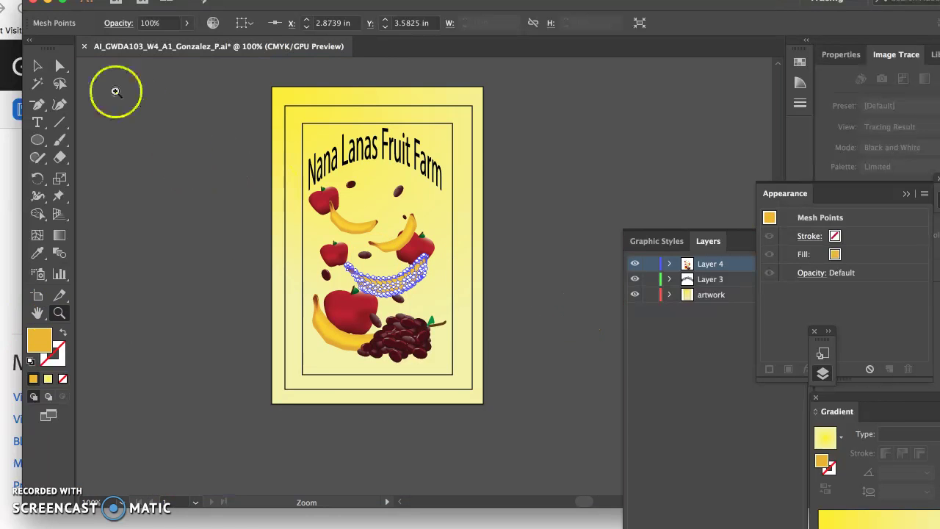
left_click(59, 65)
left_click(189, 241)
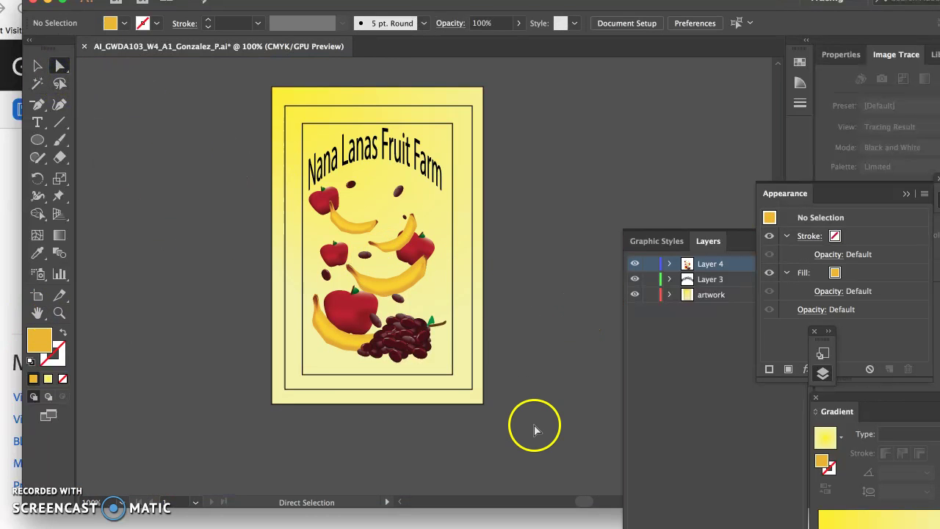
- Examine the grape cluster, its stem and the empty area above it at 600% magnification
left_click(61, 315)
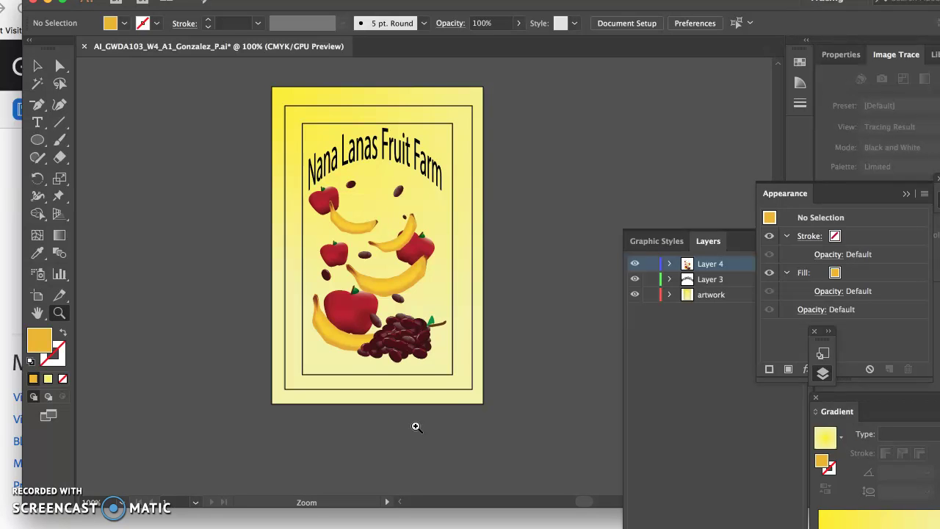
left_click(468, 234)
left_click(468, 234)
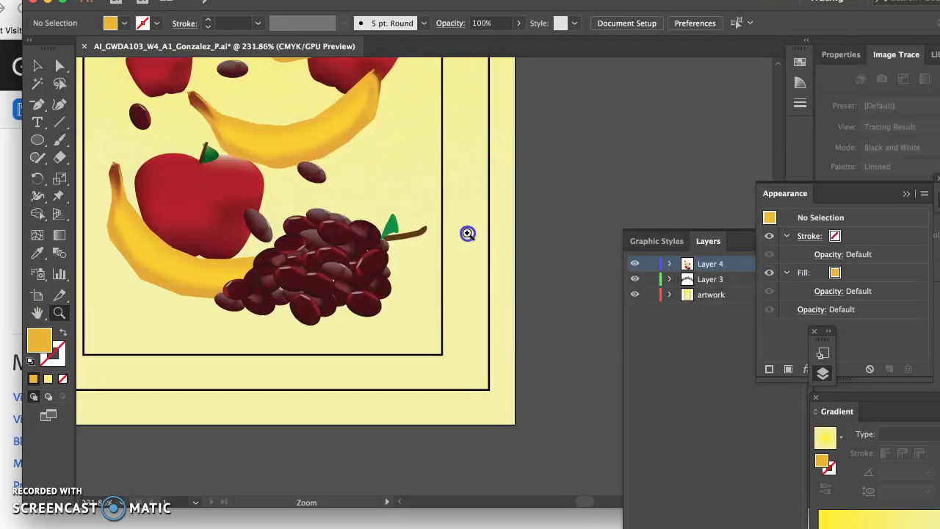
left_click(467, 232)
left_click(252, 349)
left_click(528, 202)
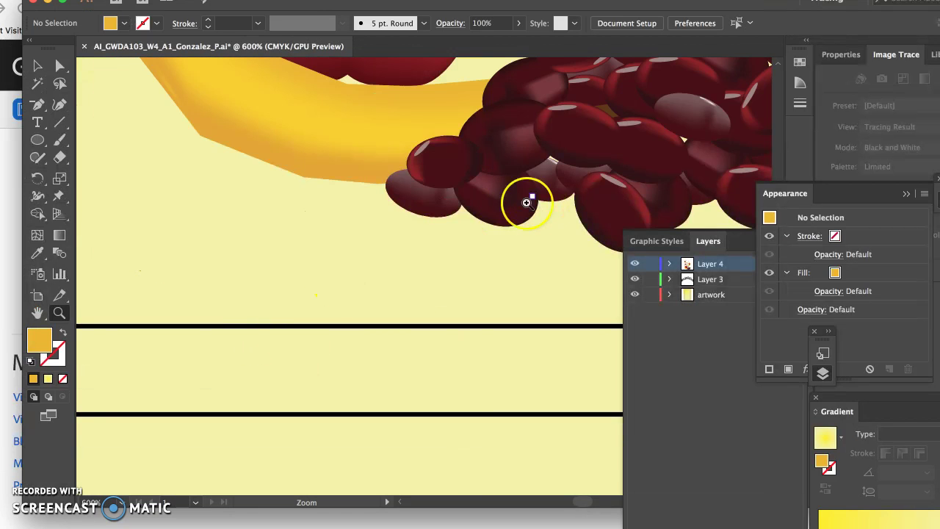
scroll(527, 202, "right", 3)
scroll(527, 203, "up", 2)
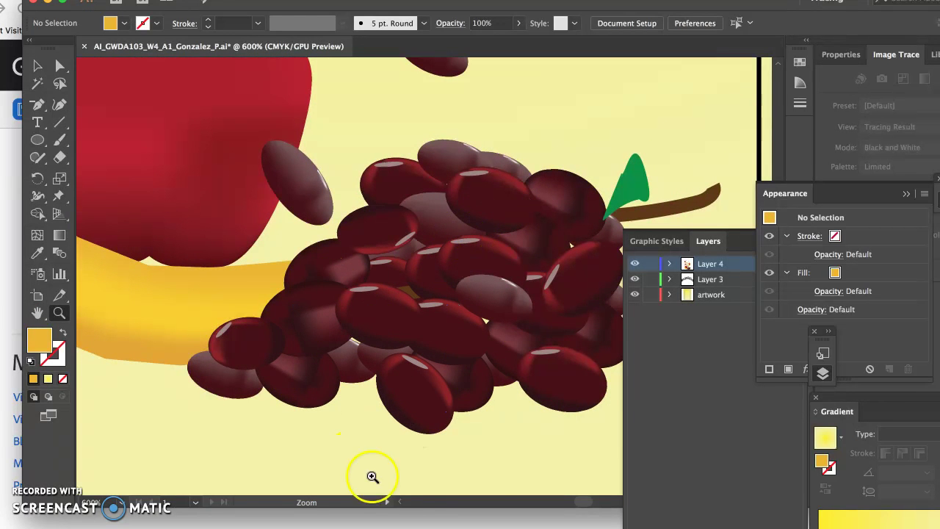
scroll(486, 369, "right", 5)
scroll(486, 369, "up", 3)
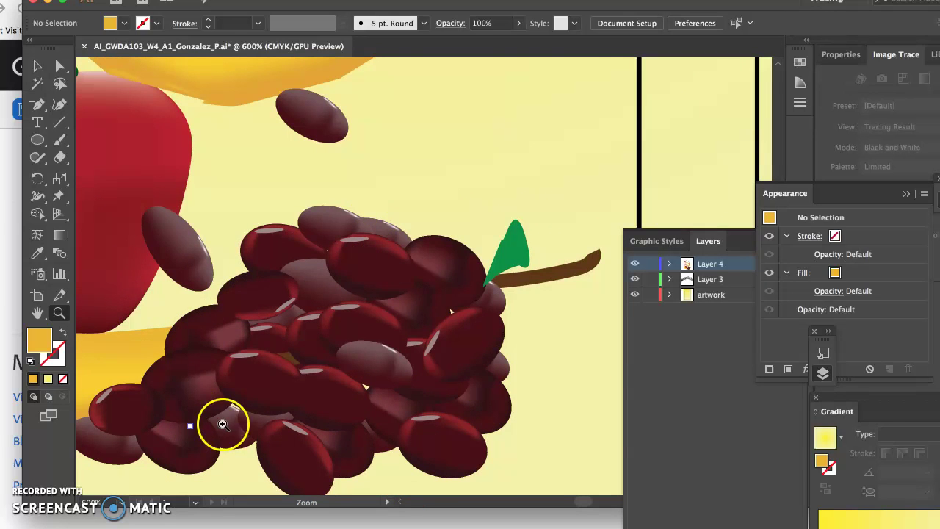
scroll(467, 161, "up", 3)
scroll(467, 161, "right", 3)
scroll(467, 161, "down", 4)
scroll(467, 161, "left", 2)
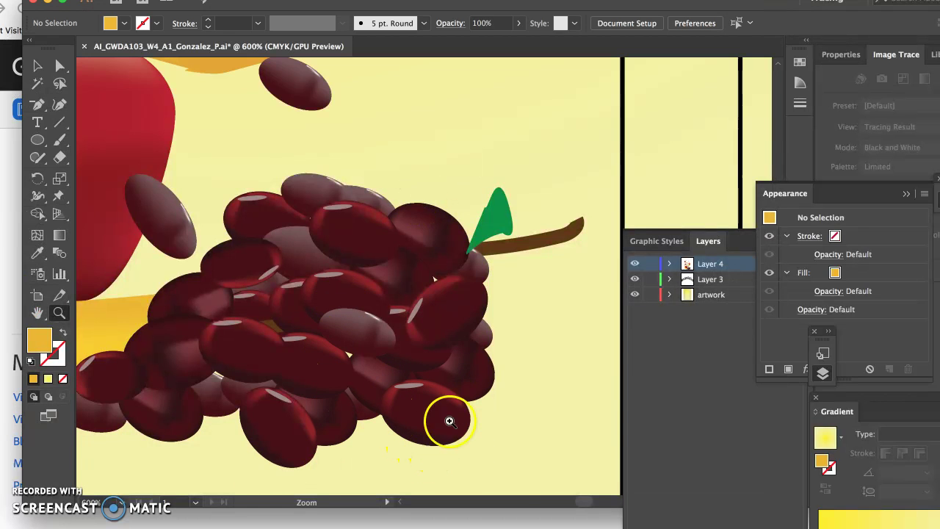
scroll(501, 302, "up", 5)
scroll(500, 302, "right", 4)
scroll(500, 302, "down", 1)
scroll(500, 302, "left", 2)
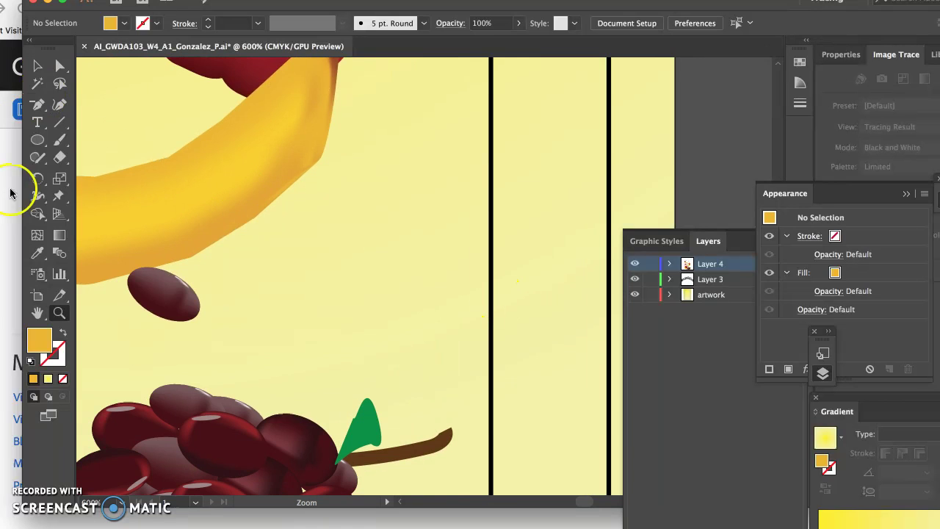
- Draw an upright orange ellipse without a stroke in the empty area between the banana's right end and the inner border line
left_click(37, 141)
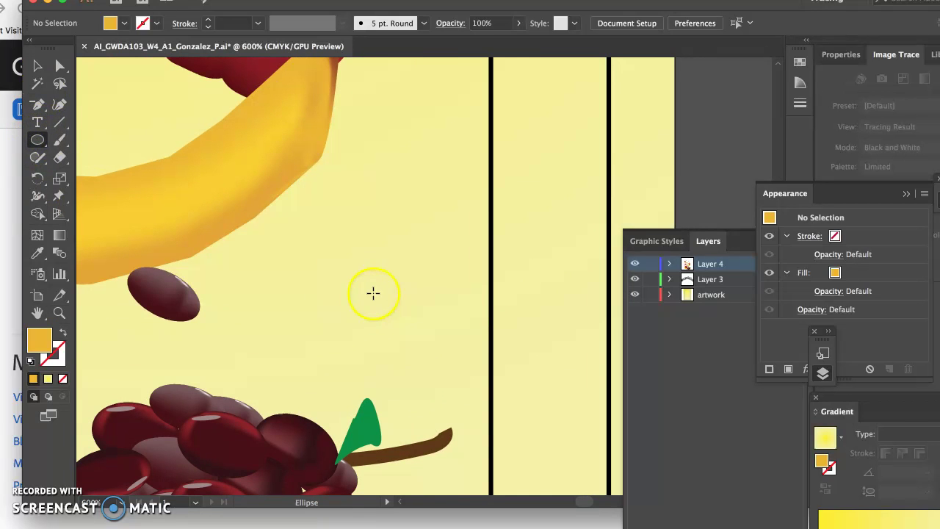
mouse_move(376, 197)
left_mouse_down()
mouse_move(462, 330)
mouse_move(475, 332)
left_mouse_up()
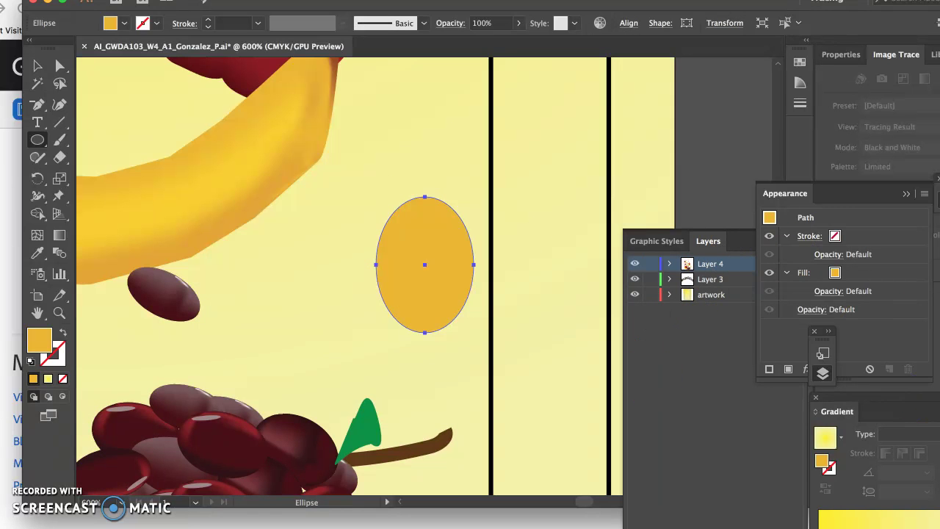
- Fill the ellipse with a radial gradient and make its inner stop blue (C 91.76%, M 83.92%, Y 0%)
left_click_drag(882, 406, 583, 272)
left_click(590, 409)
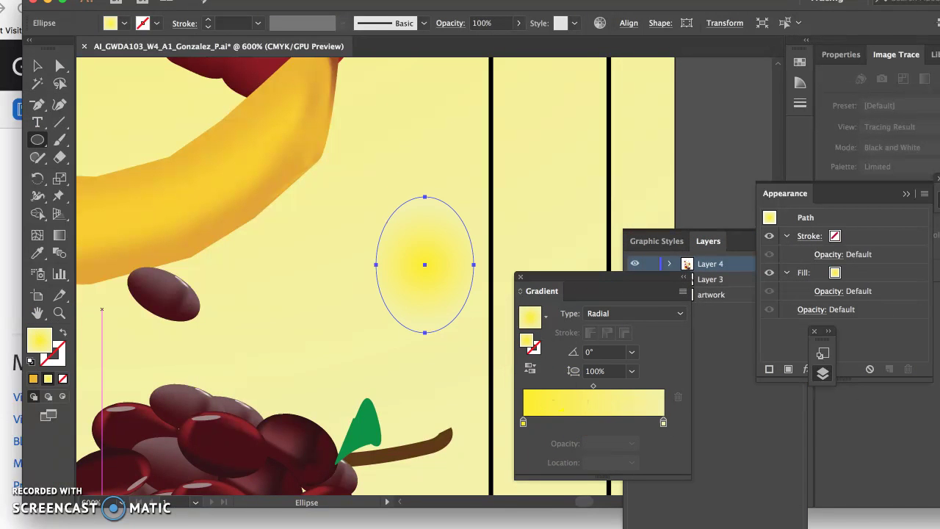
left_click(523, 422)
double_click(523, 423)
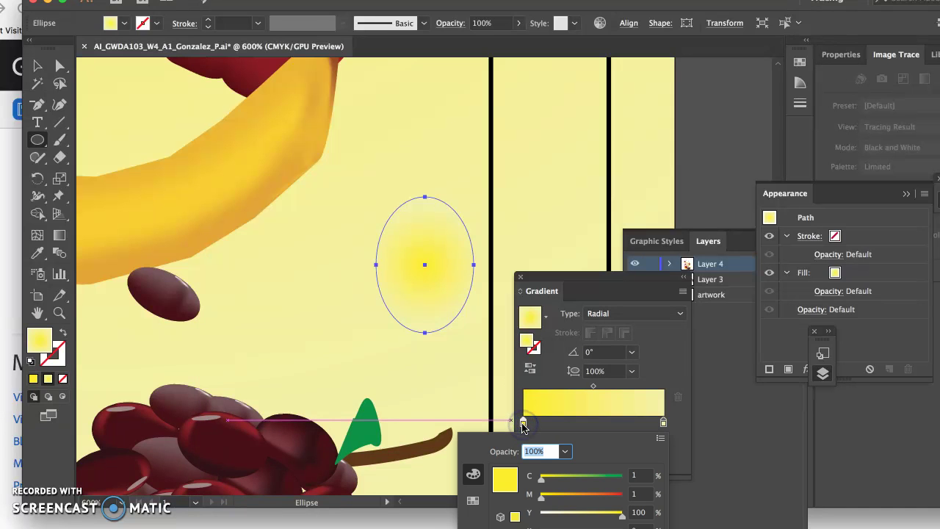
left_click(523, 423)
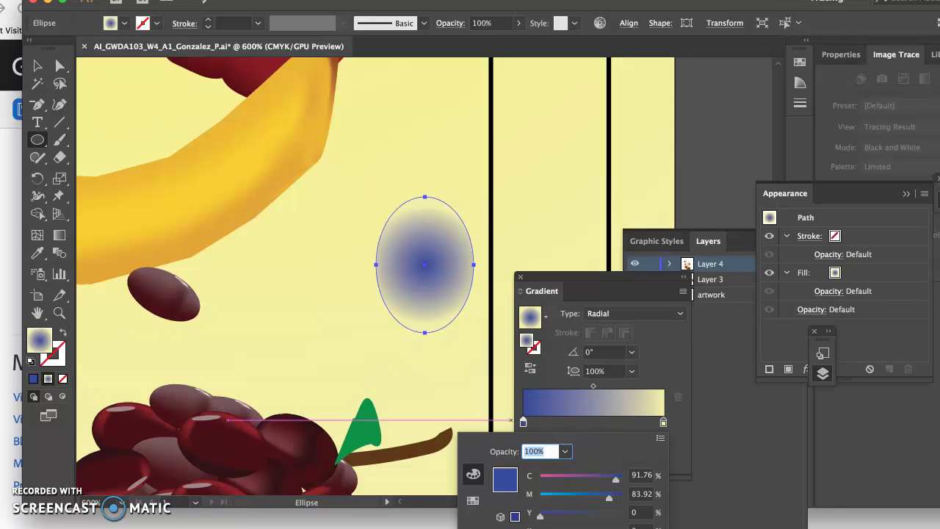
- Make the ellipse gradient's outer stop dark purple (C 81.18%, M 100%, Y 27.45%) and deselect the ellipse
double_click(663, 423)
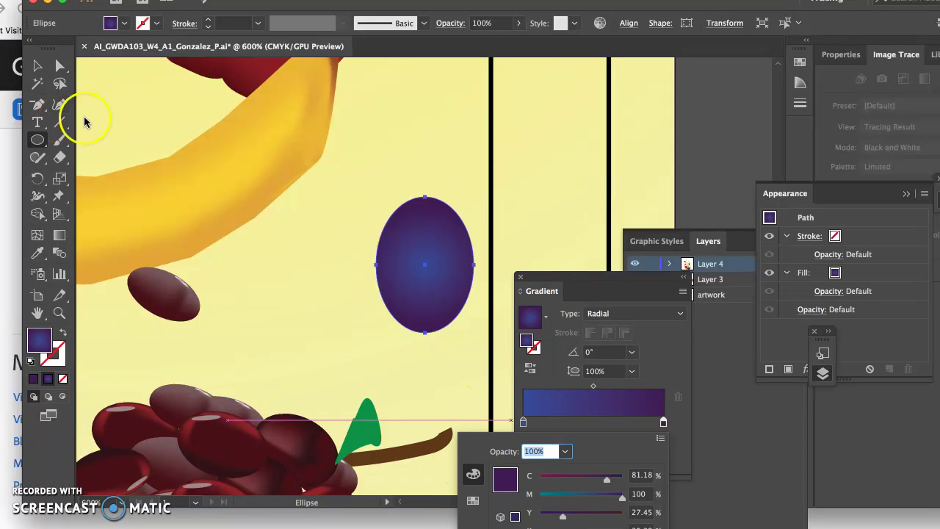
left_click(59, 66)
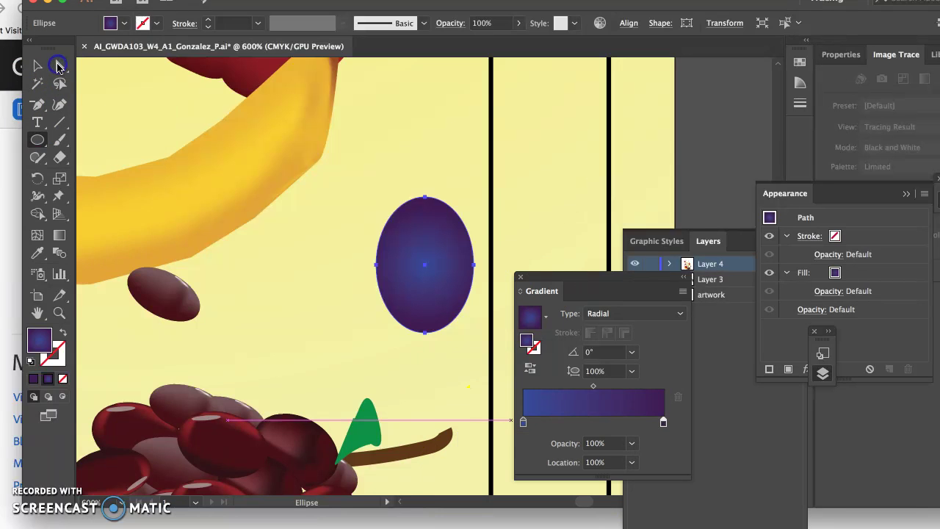
left_click(61, 68)
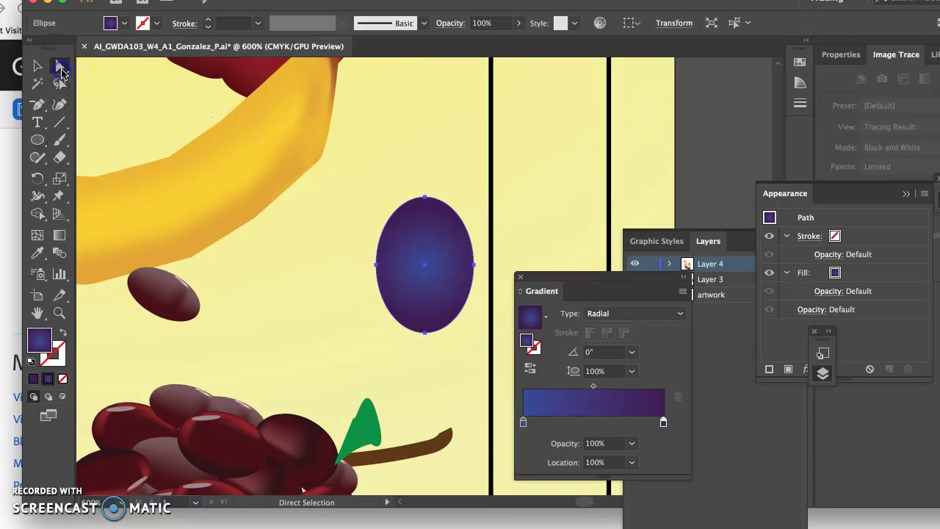
left_click(269, 244)
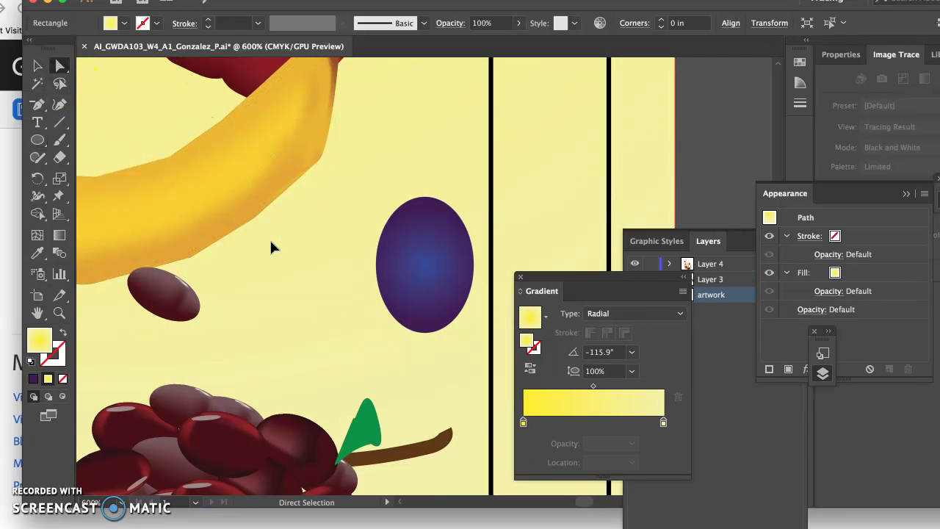
- Shift the ellipse's radial gradient so its blue centre sits toward the upper left, and deselect the shape
left_click(262, 179)
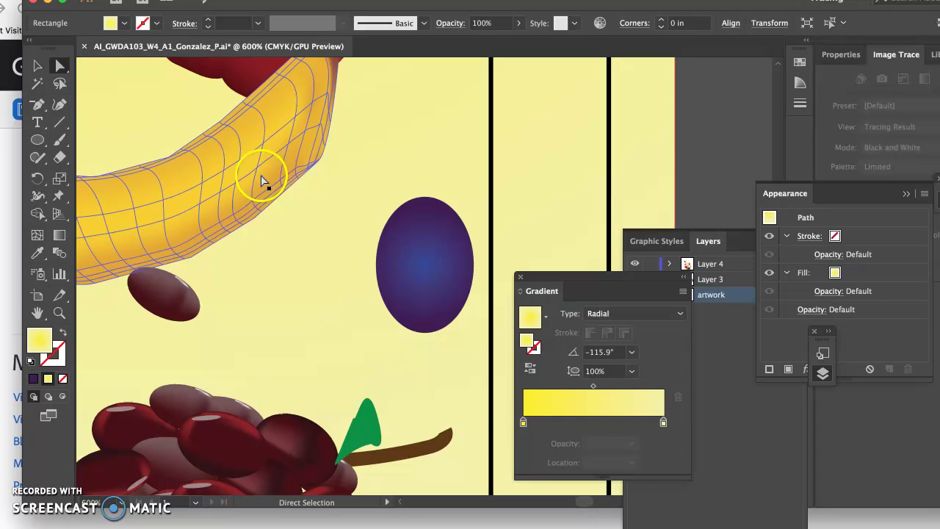
left_click(47, 327)
left_click(399, 279)
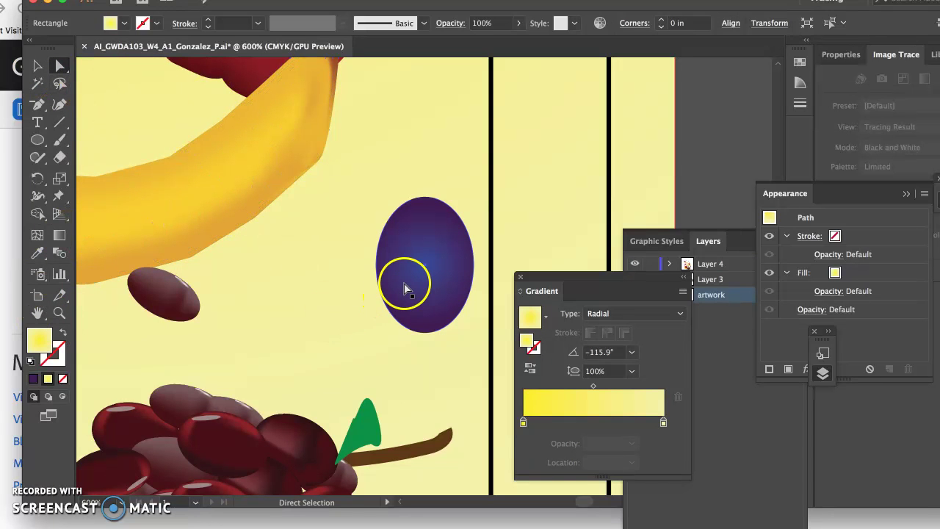
left_click(168, 211)
left_click(71, 233)
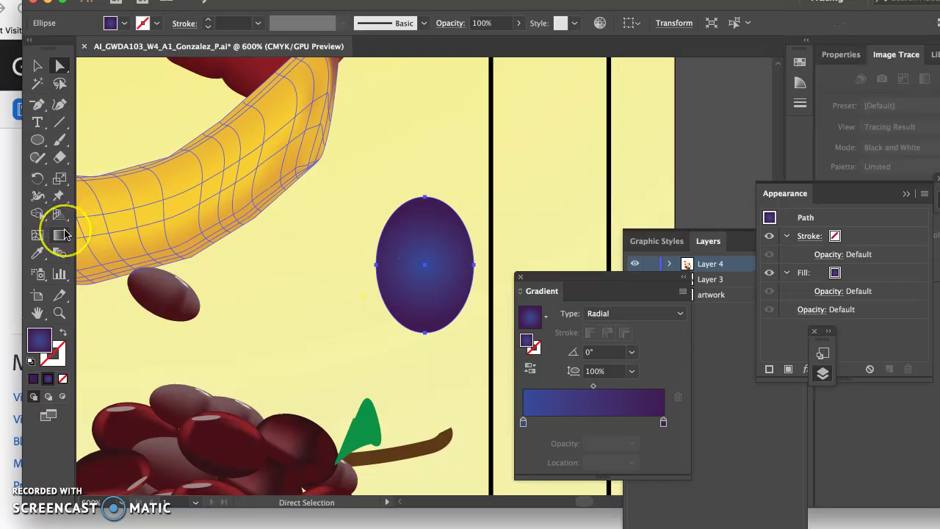
left_click(59, 236)
left_click(363, 260)
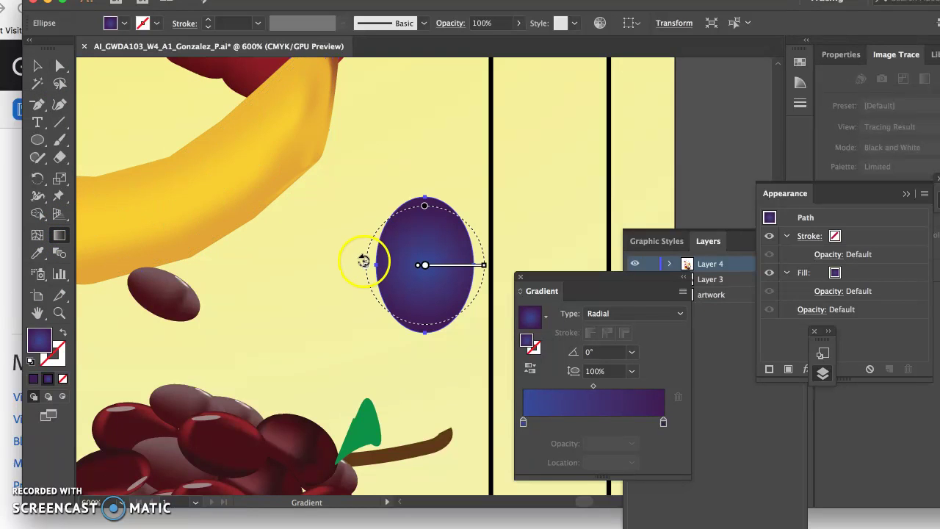
left_click(447, 273)
left_click(430, 271)
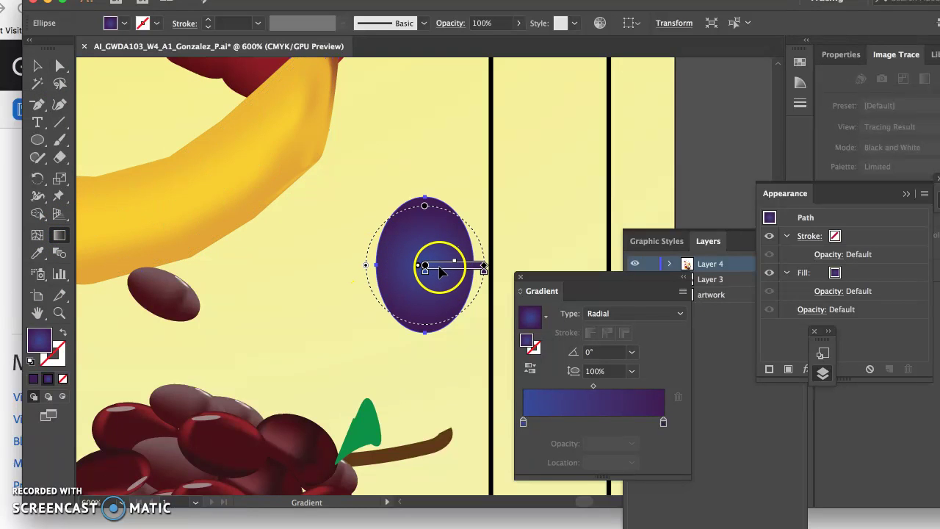
left_click_drag(439, 269, 428, 244)
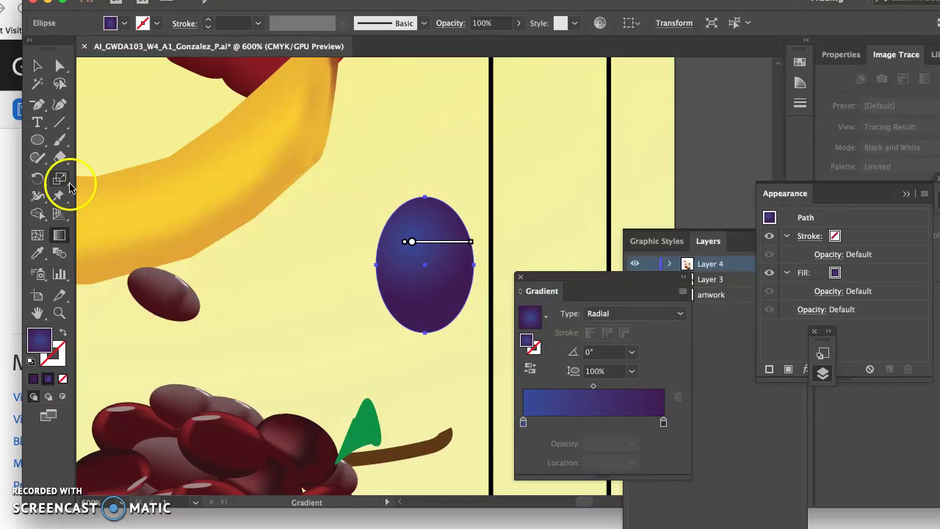
left_click(63, 69)
left_click(339, 320)
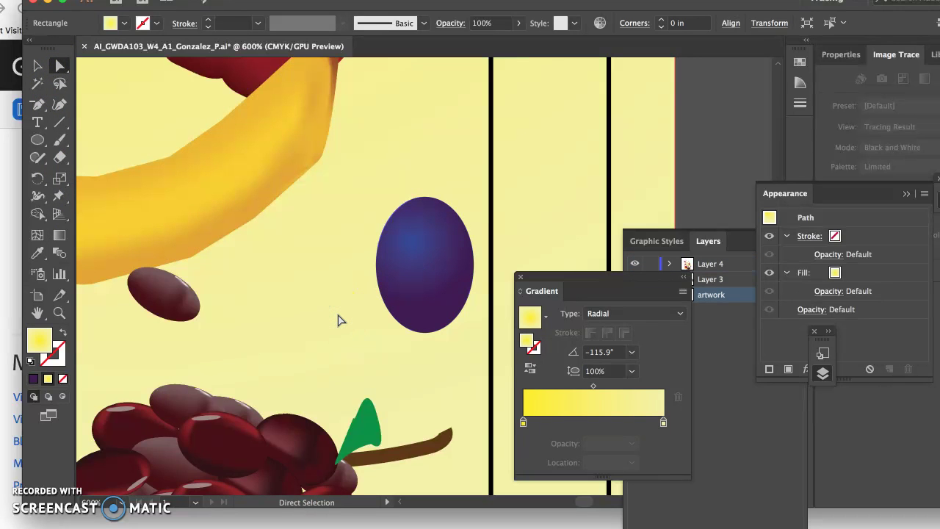
- Move the ellipse's blue gradient stop to 21.08% and add a pale blue stop (C 38.43%, M 25.1%, Y 0%) at 4.07%
left_click(430, 252)
left_click(544, 423)
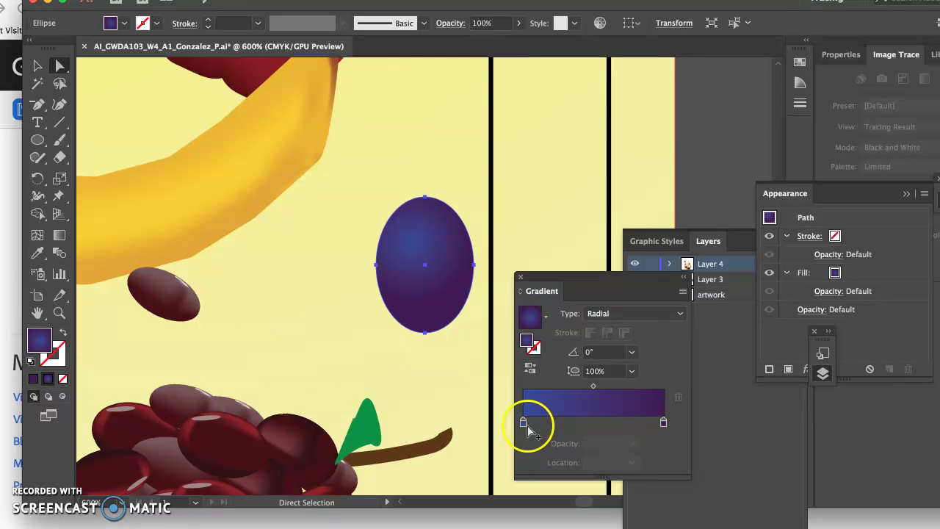
left_click_drag(524, 425, 547, 426)
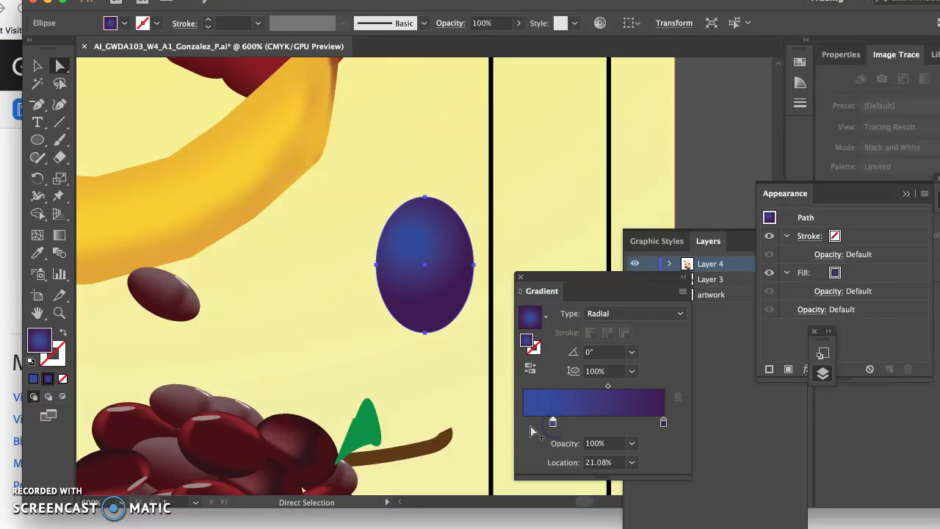
double_click(530, 423)
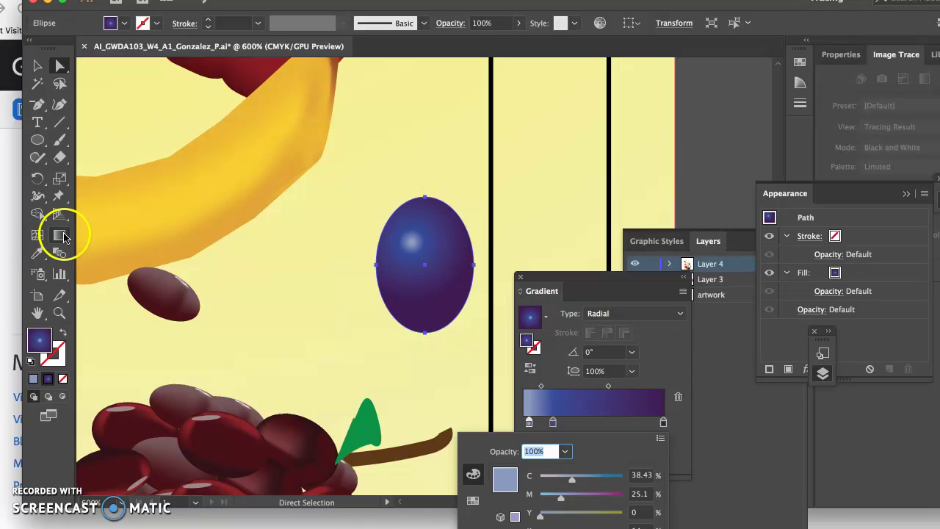
left_click(63, 237)
left_click(425, 276)
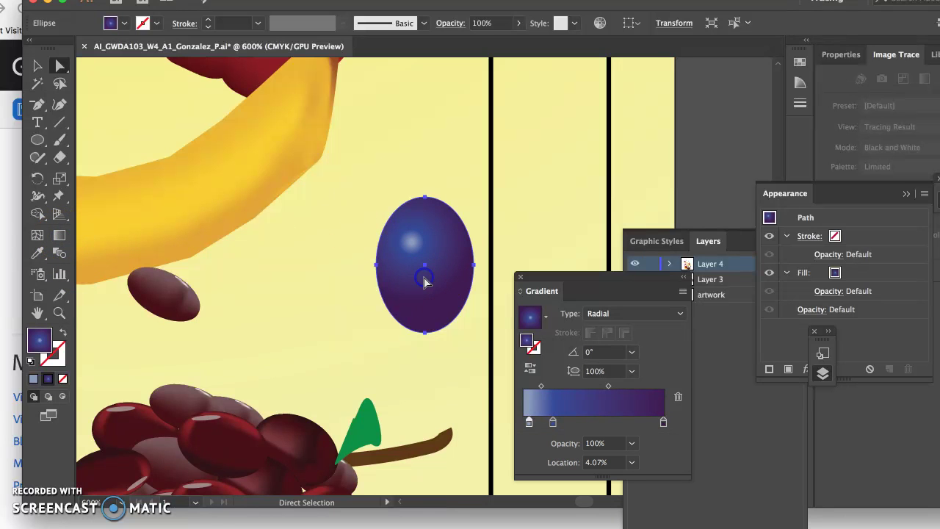
left_click(317, 247)
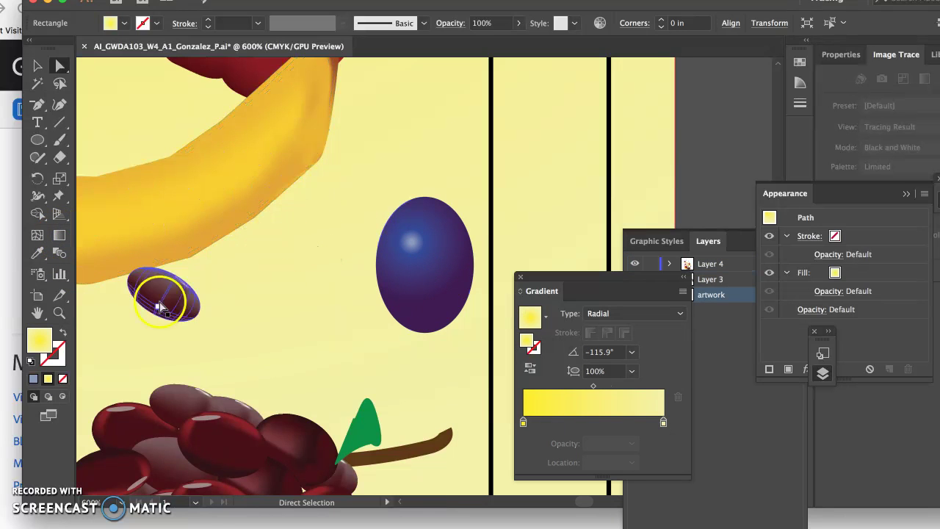
- Move the blue ellipse slightly upward beside the large banana, and show the whole poster at 100%
double_click(61, 313)
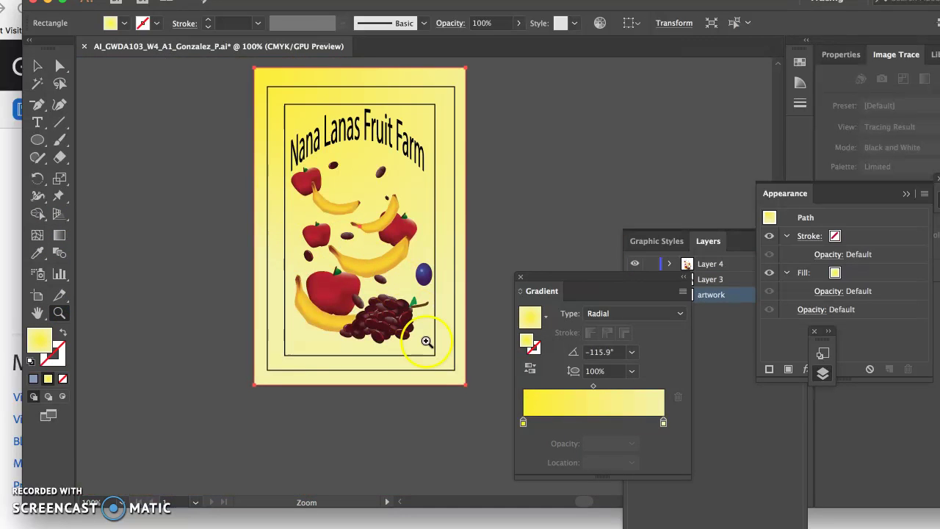
left_click(421, 277)
left_click(411, 264)
left_click(451, 276)
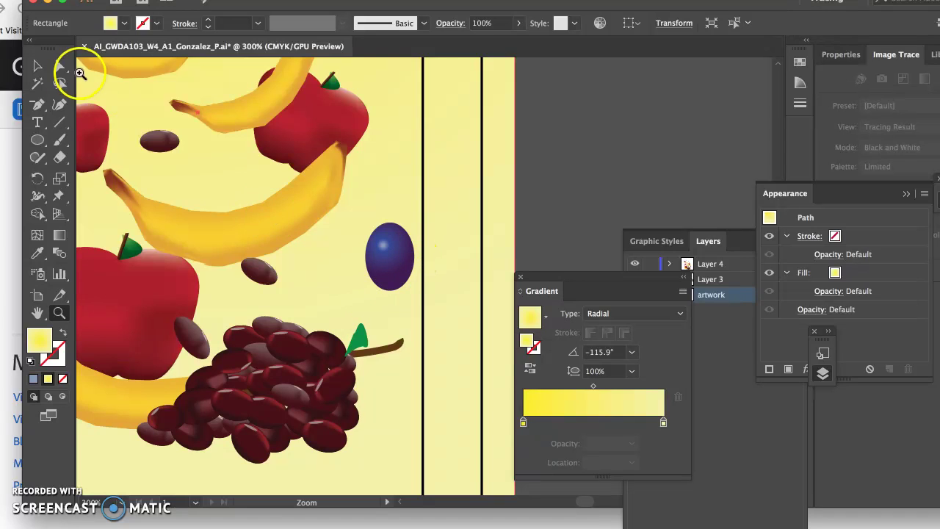
left_click(37, 65)
left_click(355, 255)
left_click(355, 255)
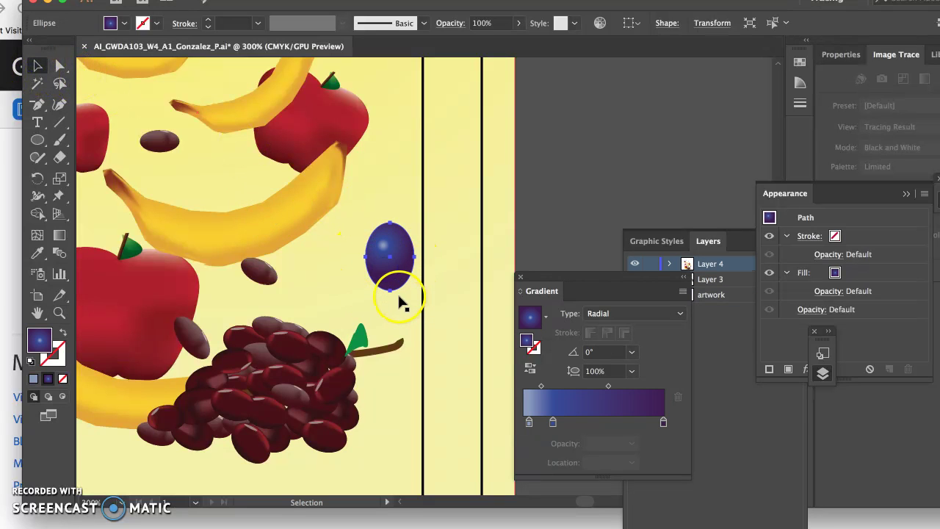
mouse_move(391, 291)
left_mouse_down()
mouse_move(375, 282)
mouse_move(391, 286)
left_mouse_up()
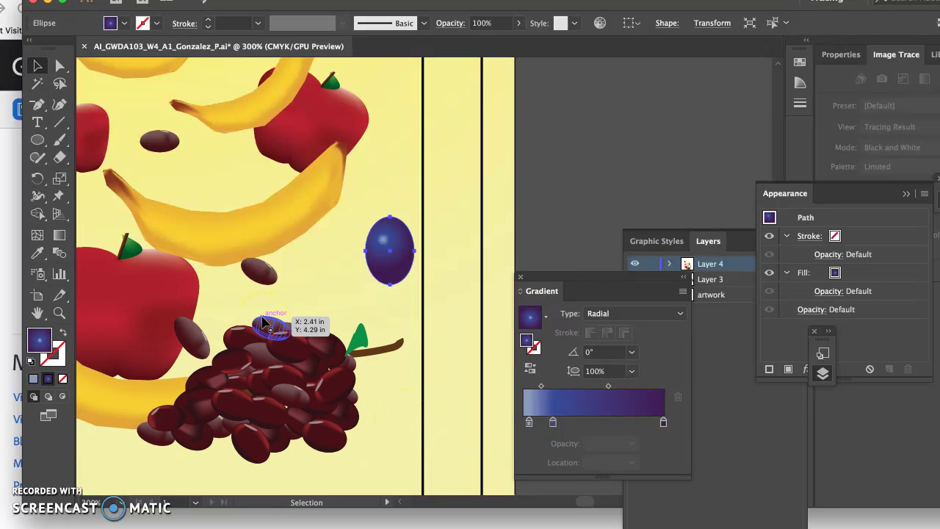
left_click_drag(263, 323, 60, 322)
double_click(59, 312)
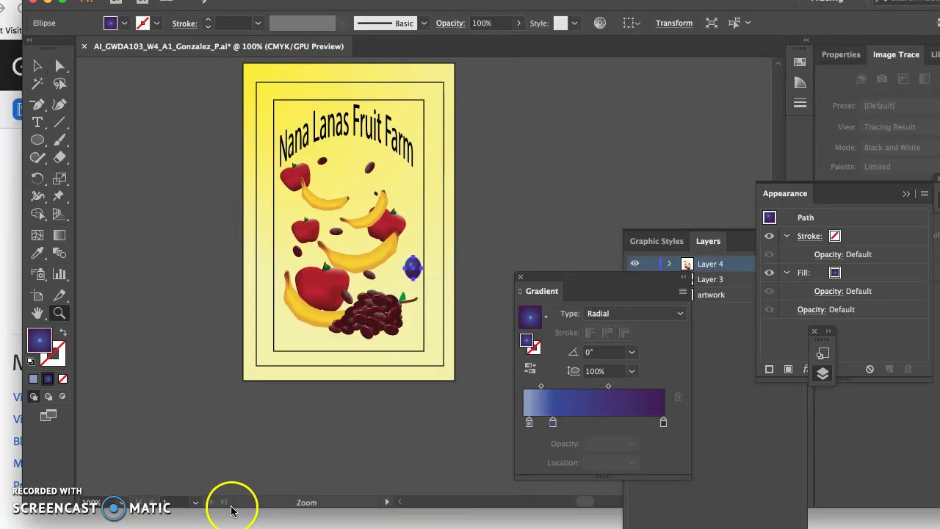